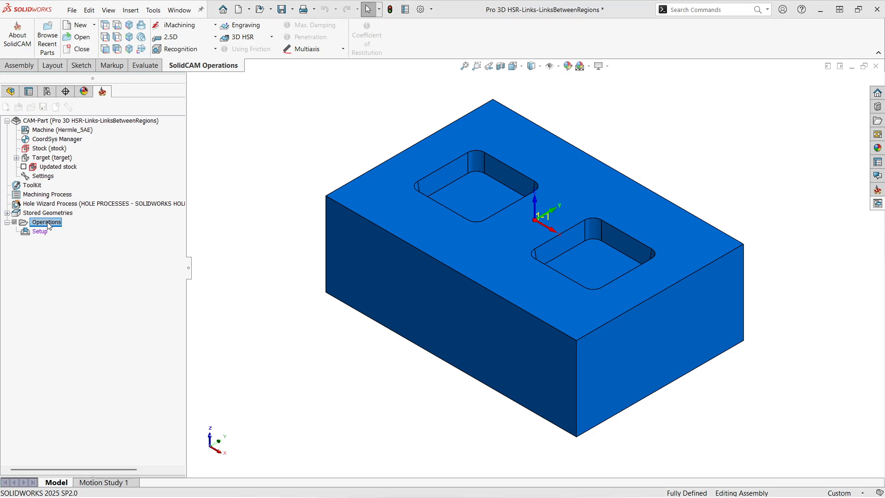
Open the Links tab on the Link page of the new Pro 3D HSR operation.
left_click_drag(106, 105, 242, 111)
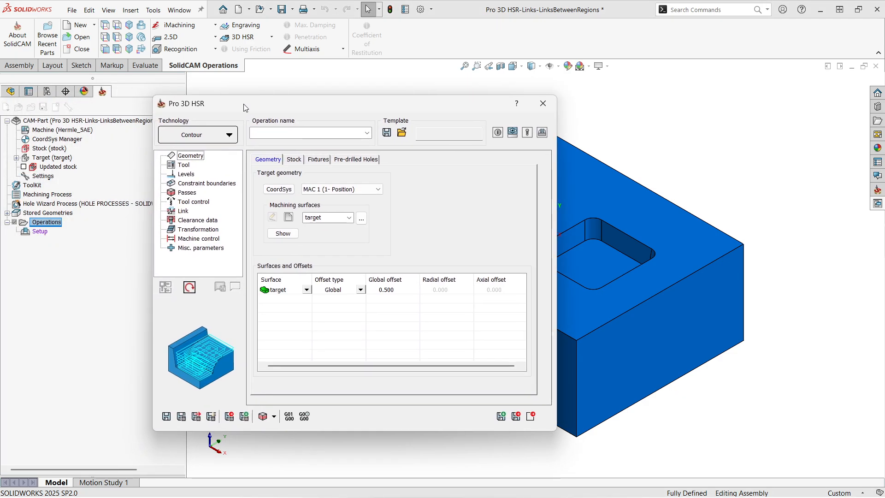
left_click(183, 211)
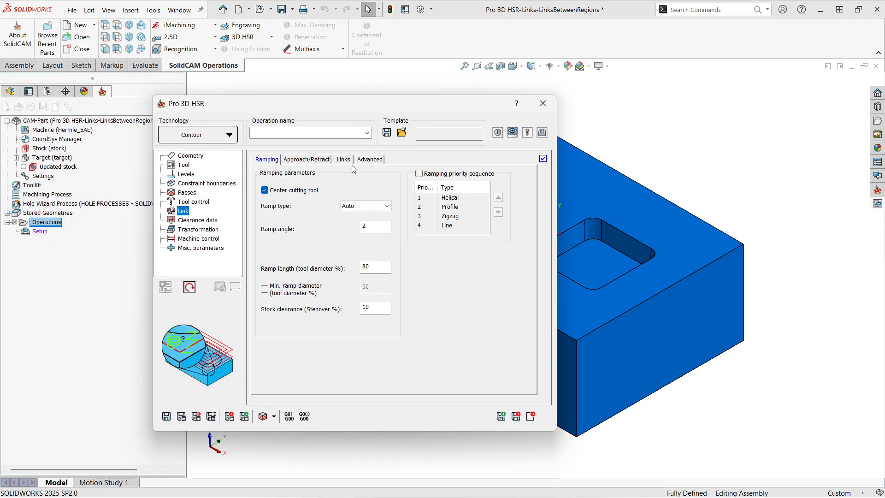
left_click(344, 160)
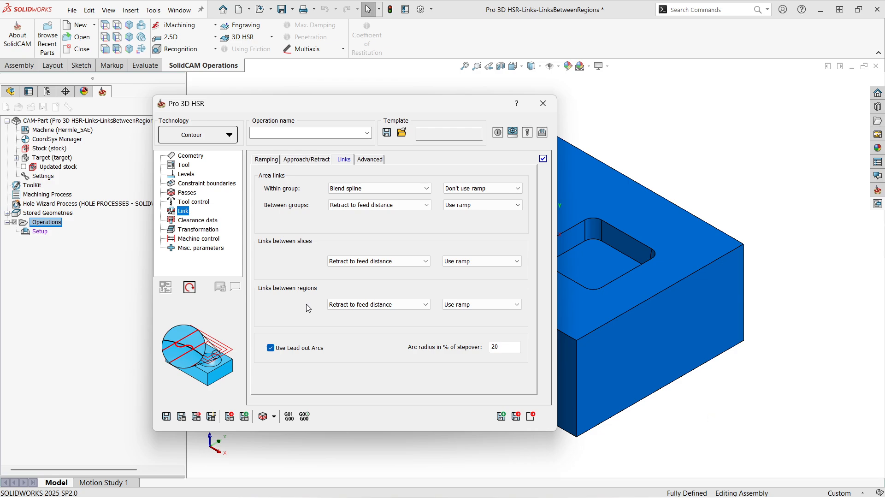
left_click_drag(298, 108, 193, 99)
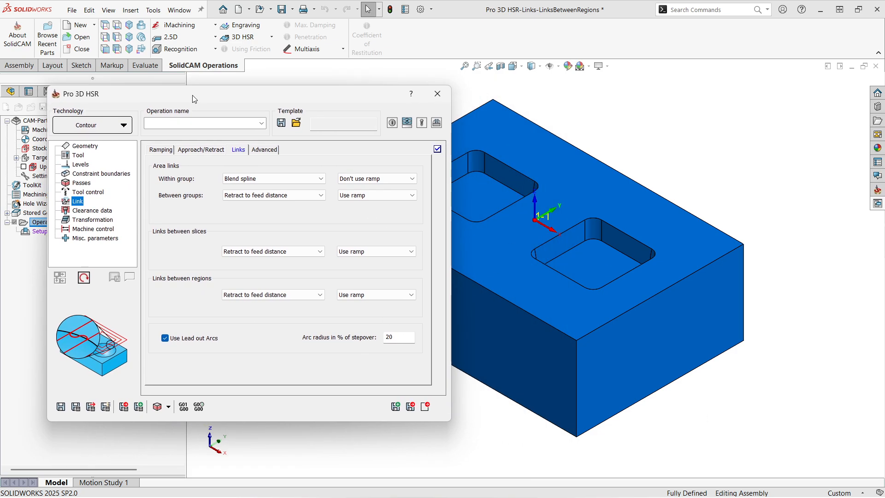
double_click(192, 96)
scroll(515, 231, "up", 3)
scroll(382, 277, "down", 2)
scroll(499, 240, "up", 1)
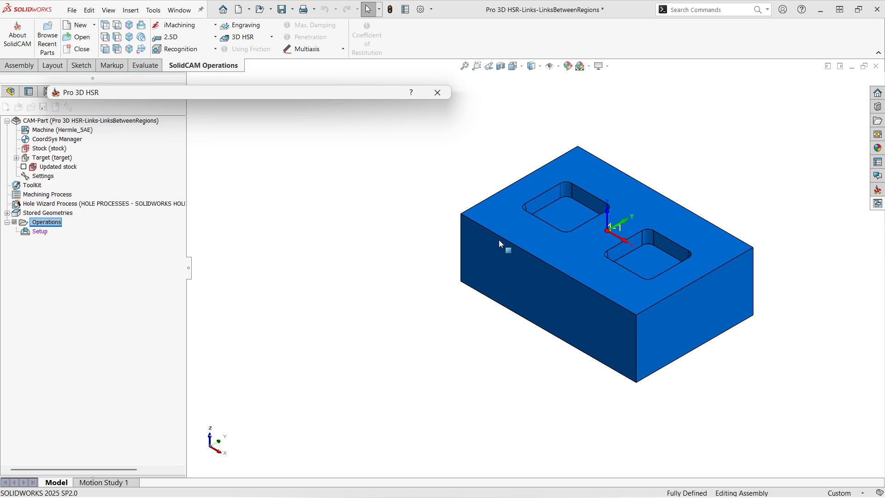
scroll(499, 240, "down", 2)
double_click(159, 95)
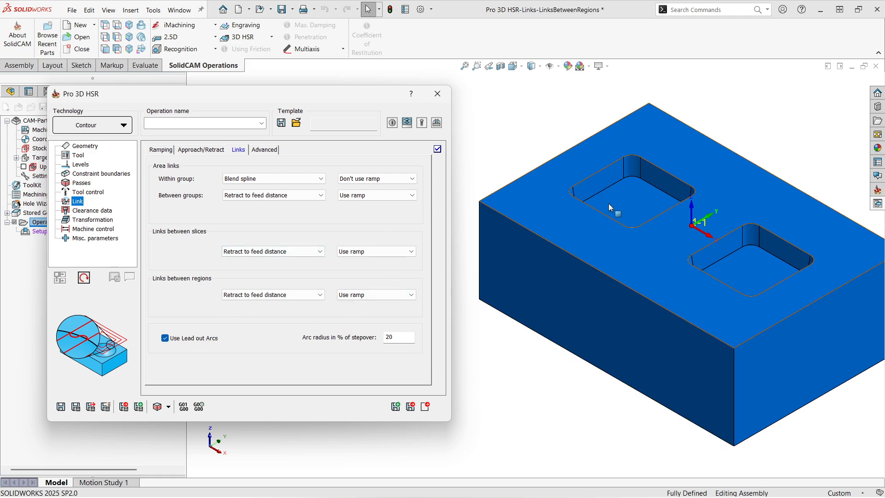
Set the links between regions to Direct.
left_click(281, 296)
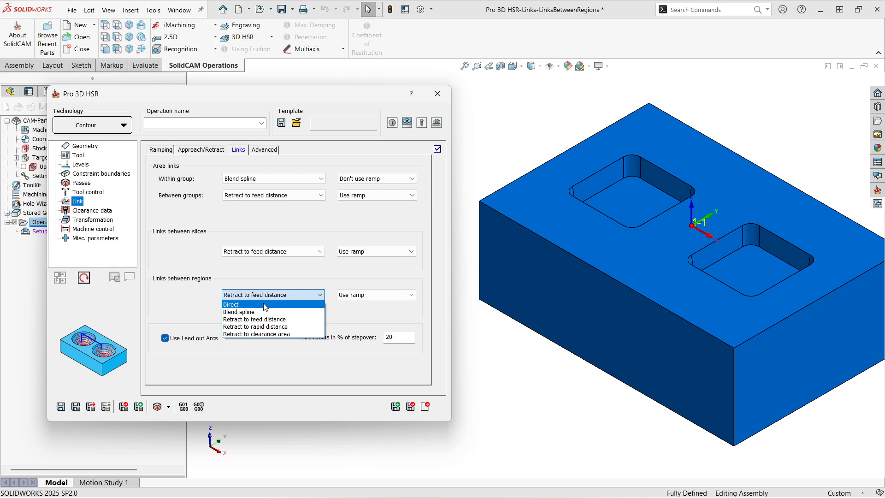
left_click(292, 288)
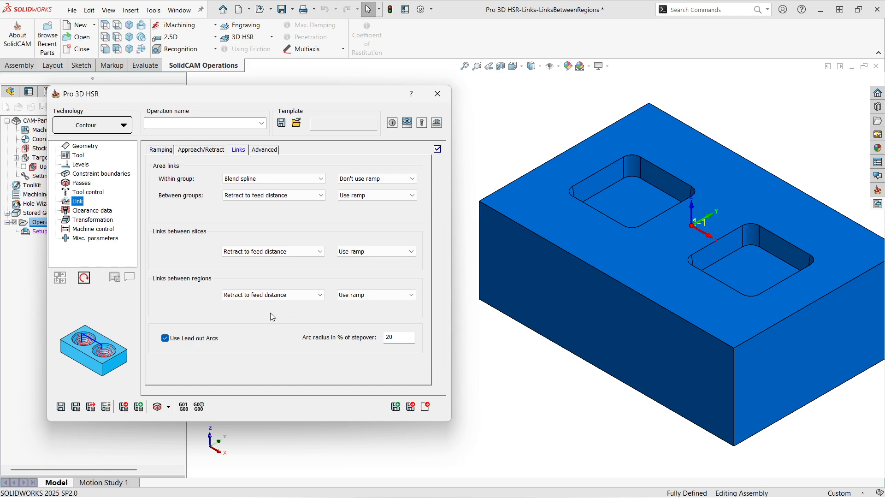
left_click(267, 295)
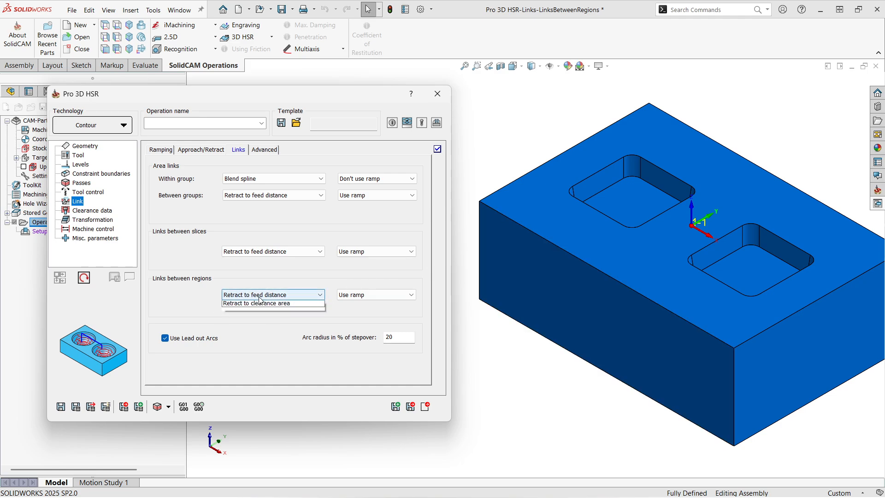
left_click(252, 308)
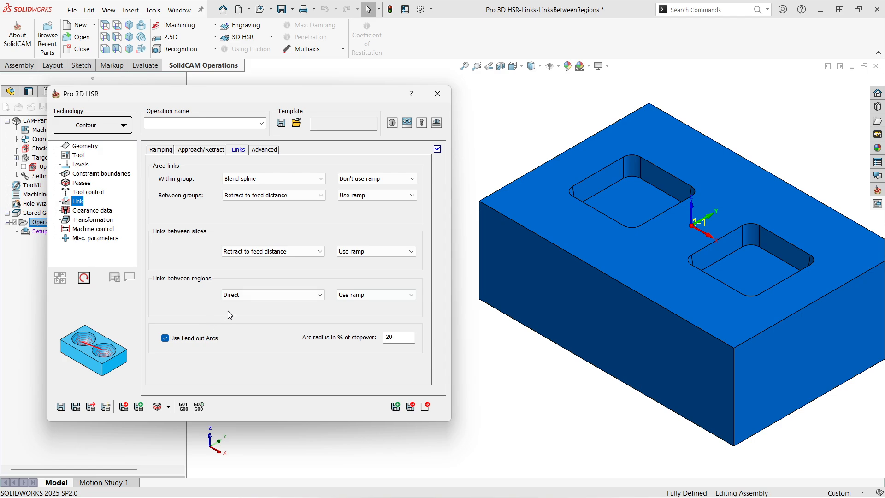
Set the links between regions to Blend spline.
left_click(284, 299)
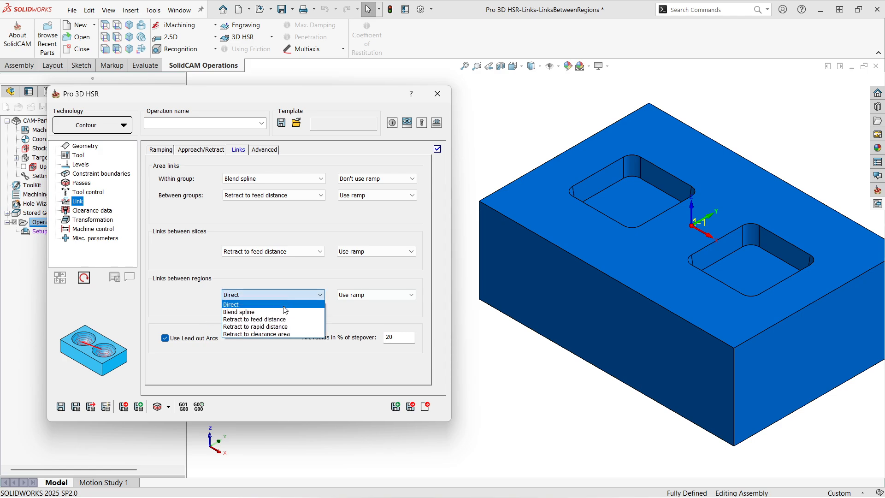
left_click(284, 312)
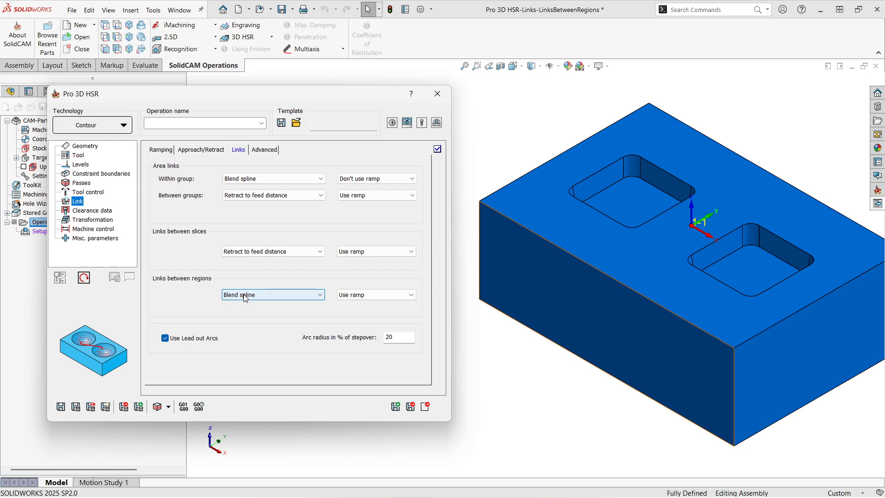
Select a tool for the operation and display its feed and spin data.
left_click(78, 155)
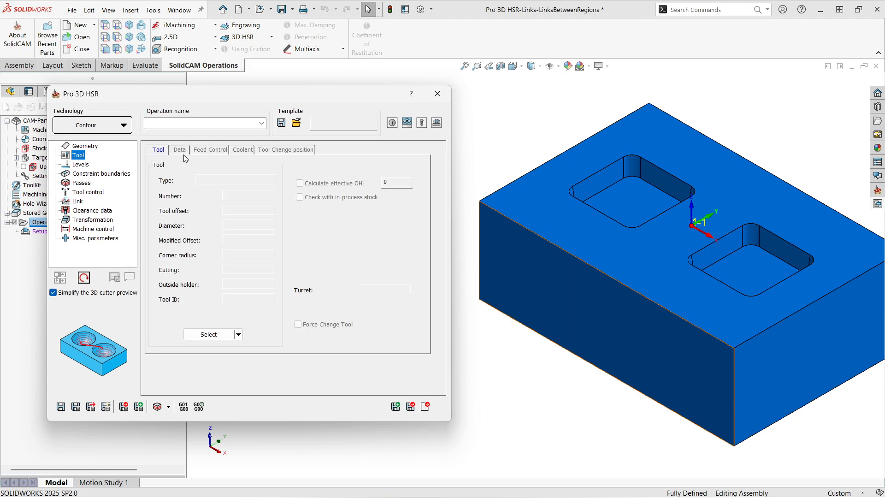
left_click(238, 335)
left_click(239, 346)
left_click(180, 149)
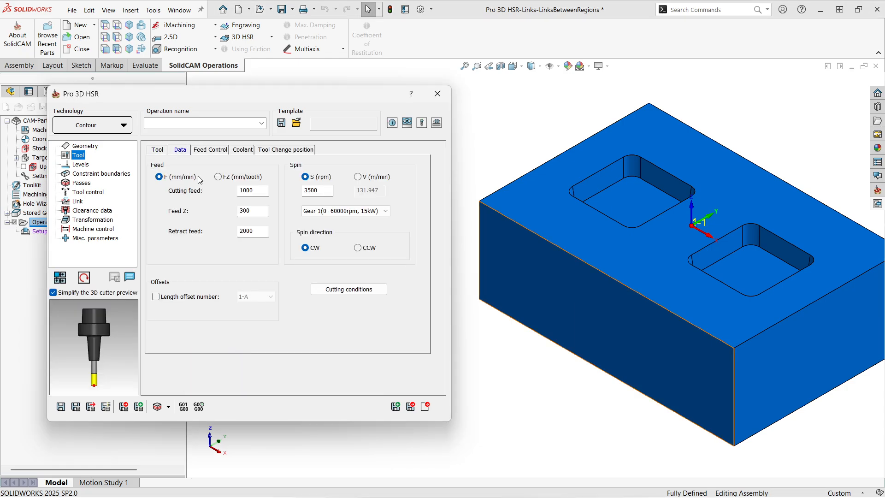
Set the links between regions to Retract to feed distance.
left_click(77, 202)
left_click(268, 296)
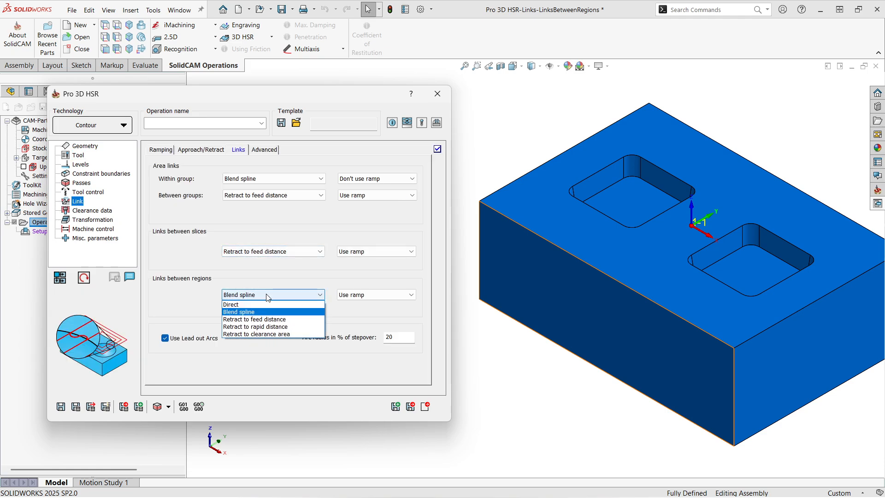
left_click(267, 320)
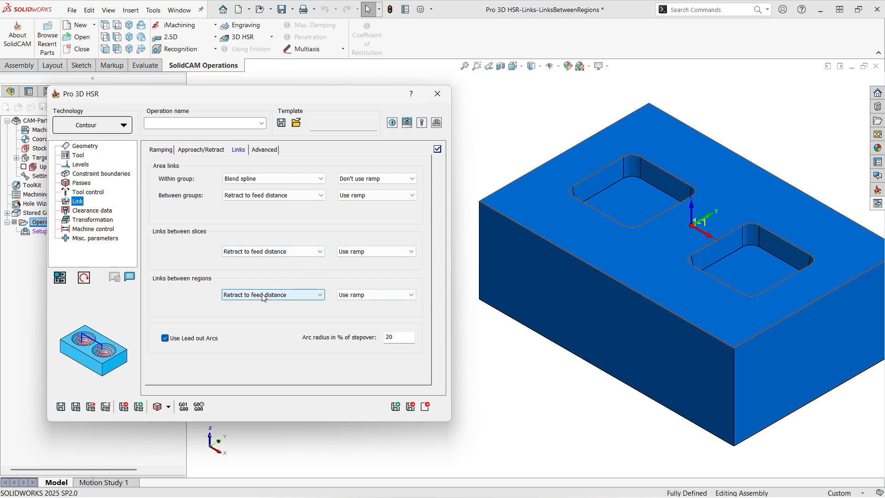
Inspect the safety distance on the Levels page.
left_click(80, 164)
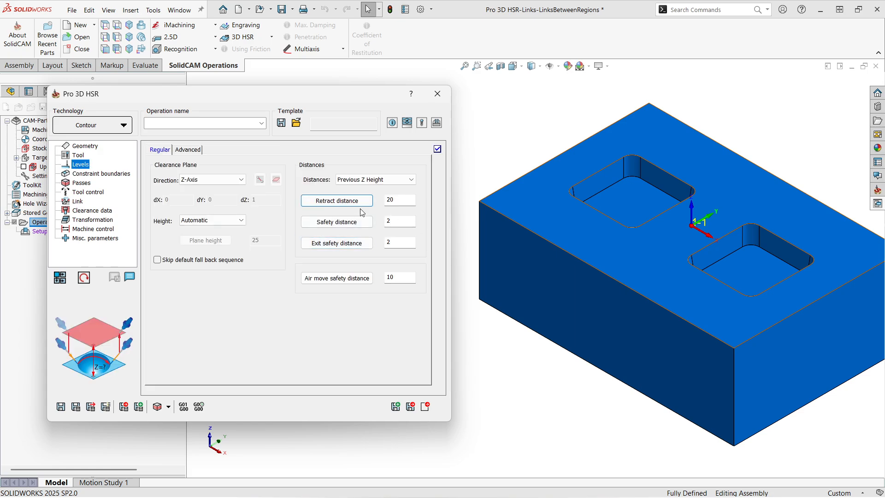
left_click(399, 221)
left_click(399, 221)
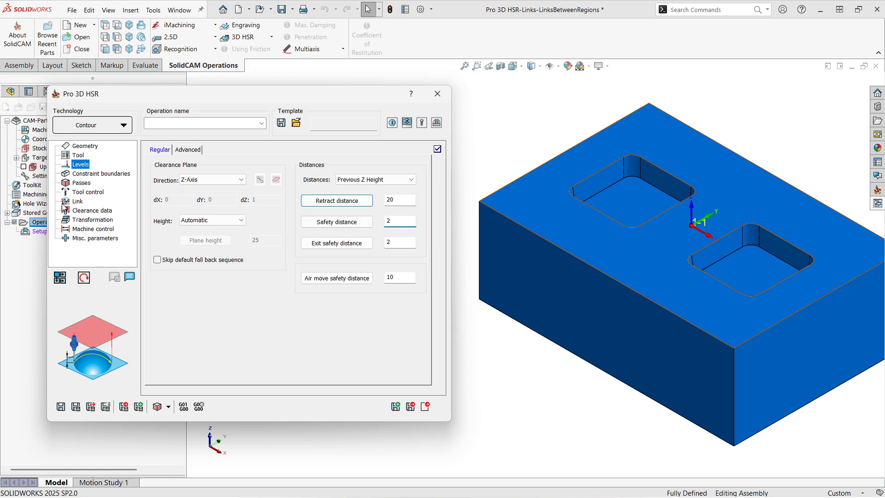
Set the links between regions to Retract to rapid distance.
left_click(78, 202)
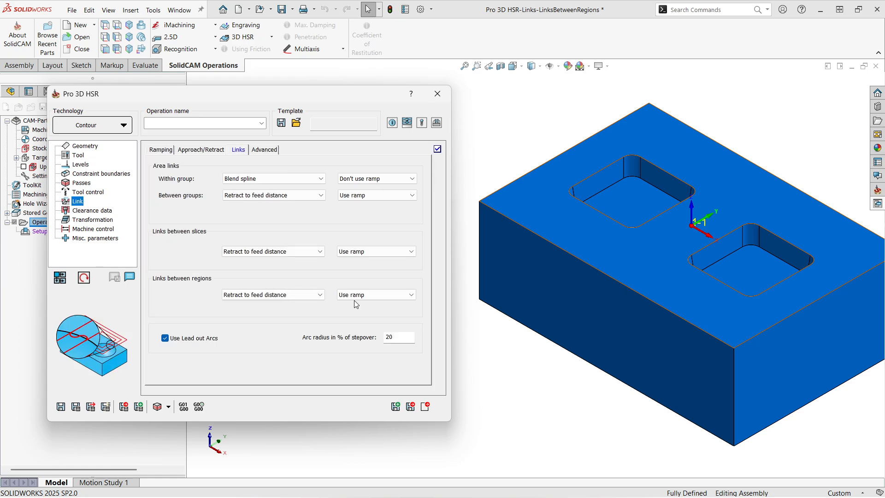
left_click(261, 297)
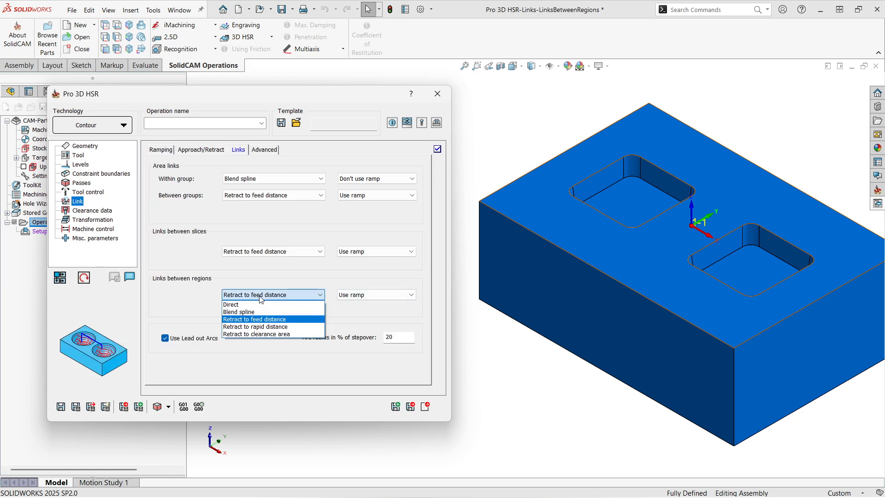
left_click(265, 327)
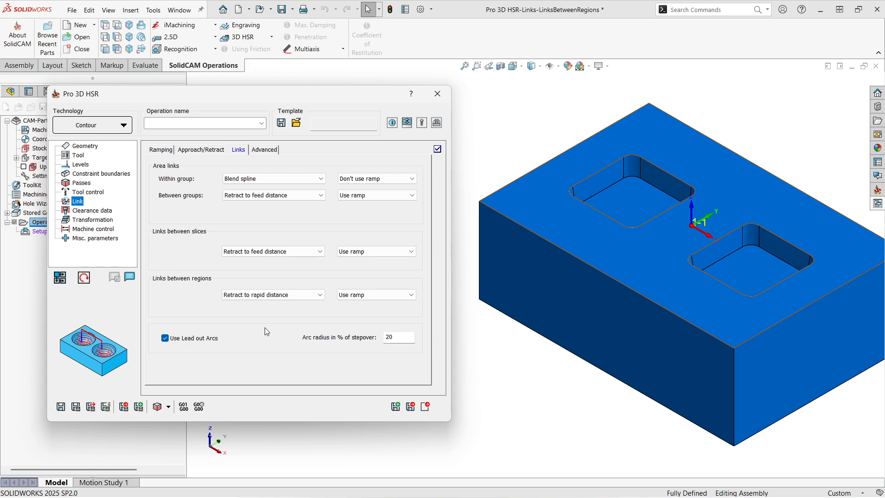
Inspect the retract distance on the Levels page.
left_click(80, 165)
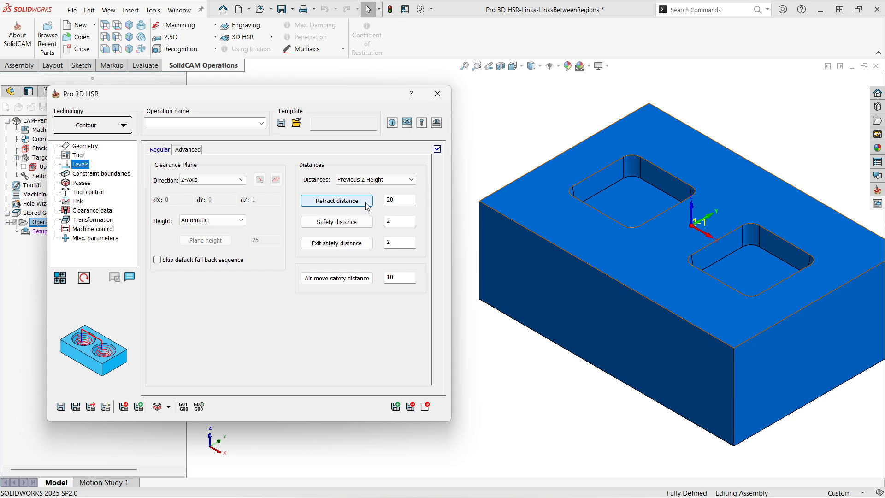
left_click(386, 200)
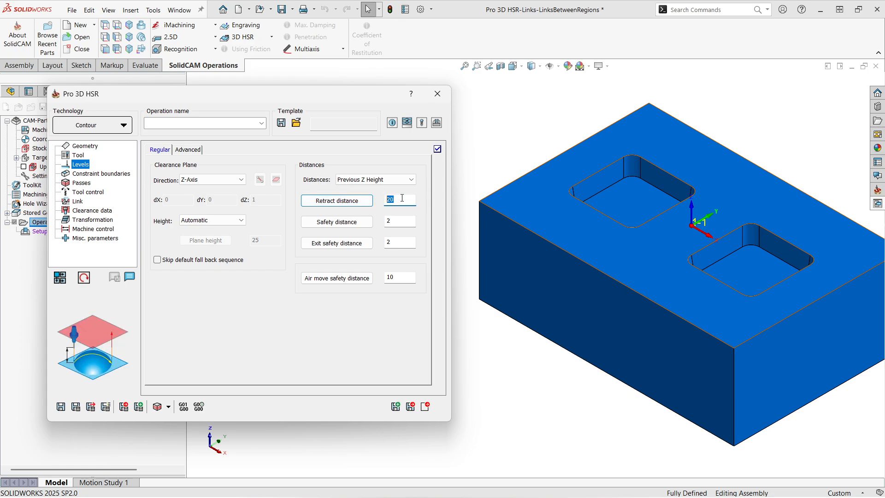
left_click(402, 198)
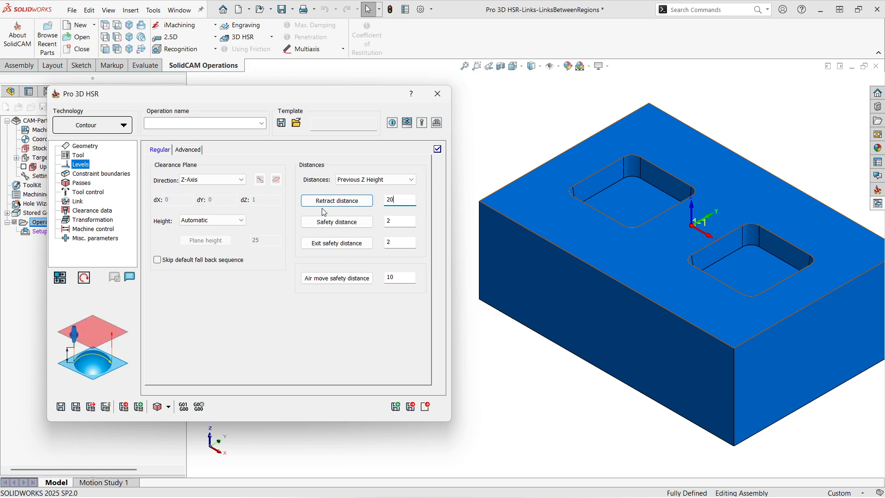
Set the links between regions to Retract to clearance area.
left_click(77, 202)
left_click(282, 296)
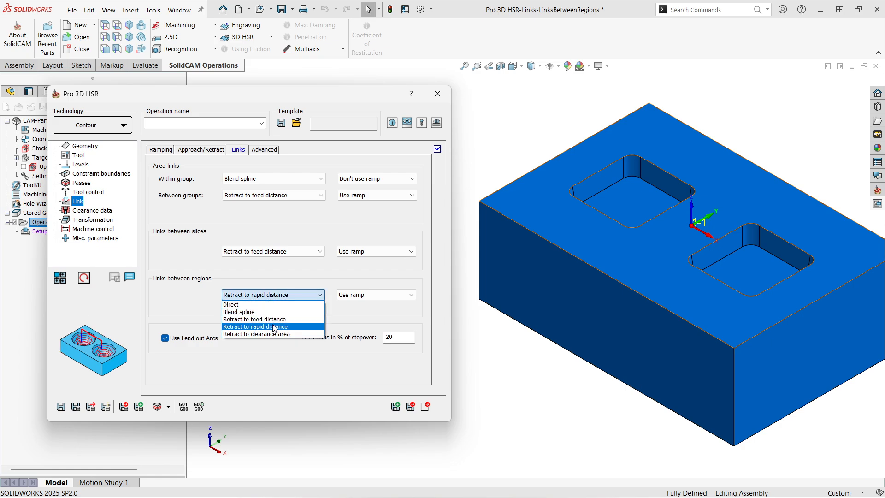
left_click(274, 334)
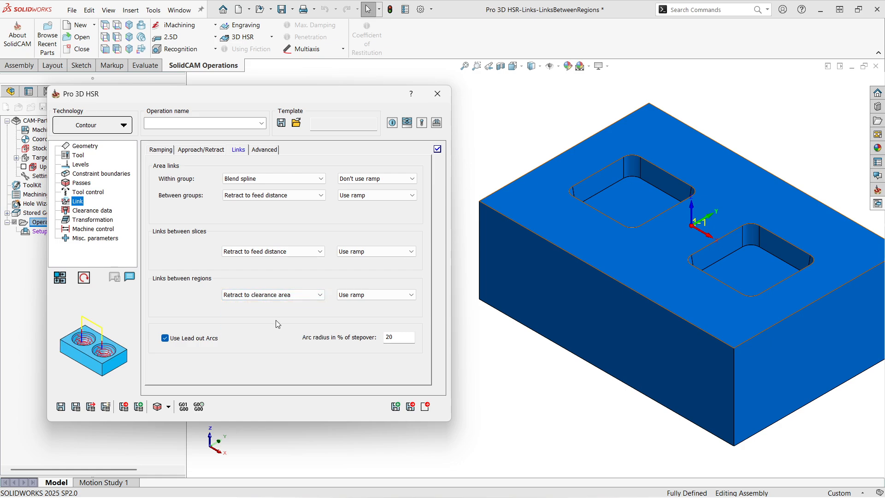
Review the clearance plane settings on the Levels page and return to the Link page.
left_click(80, 164)
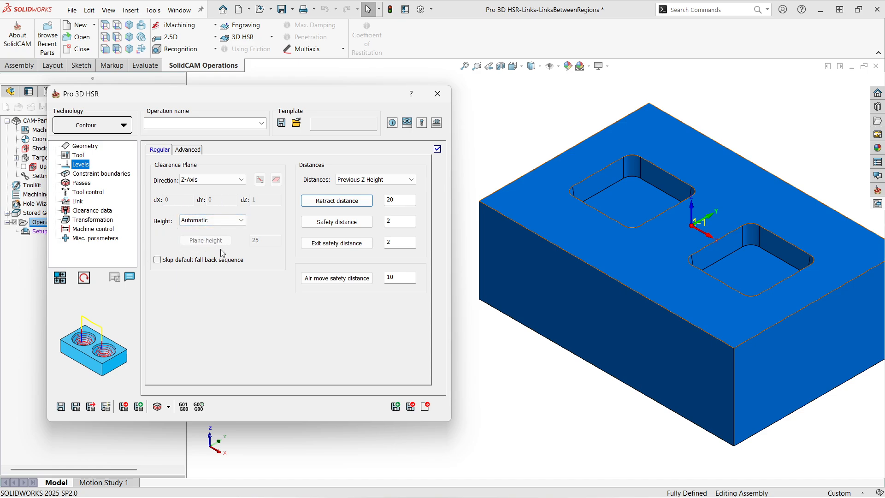
left_click(78, 201)
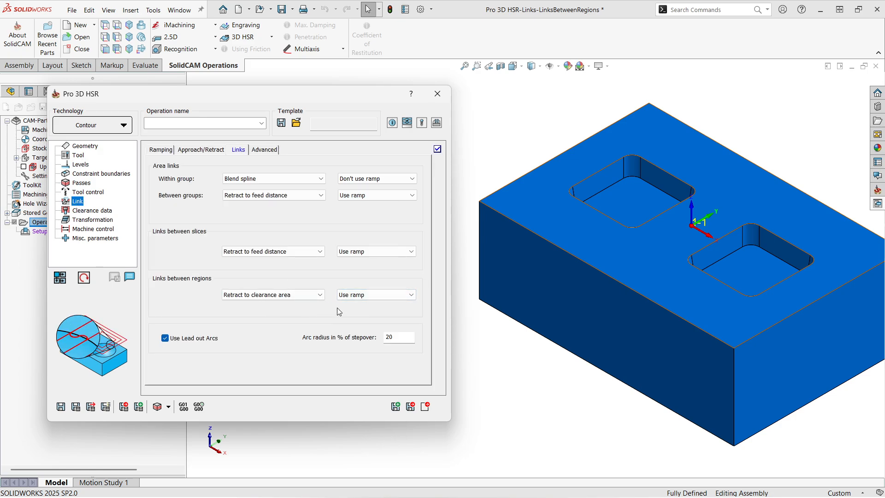
Set the ramp option for links between regions to Don't use ramp.
left_click(364, 295)
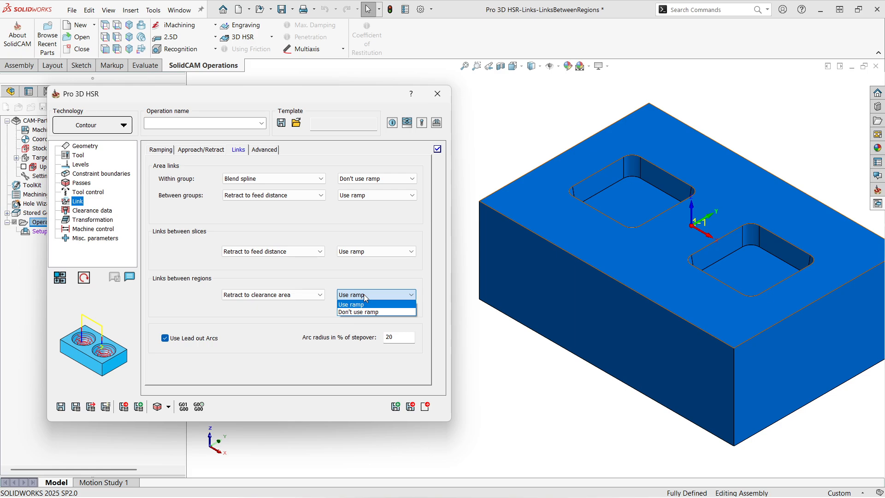
left_click(375, 311)
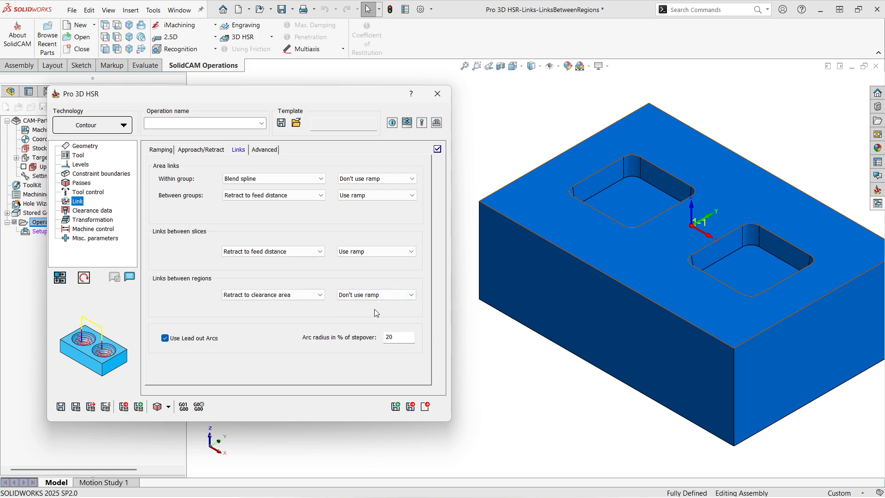
left_click(378, 296)
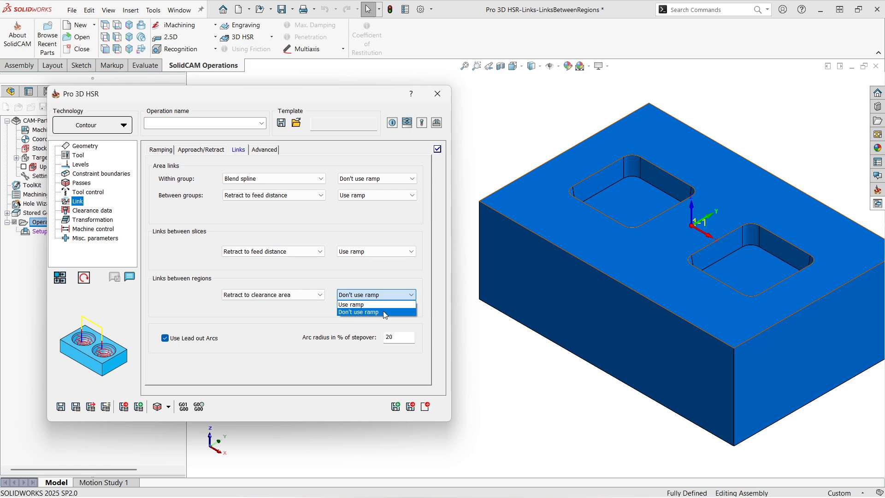
left_click(383, 311)
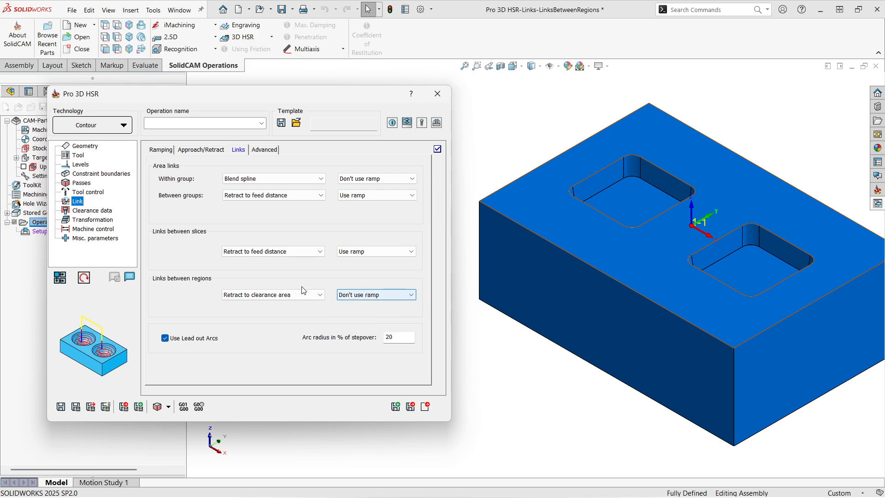
Set the links between regions to Retract to feed distance with Use ramp.
left_click(268, 295)
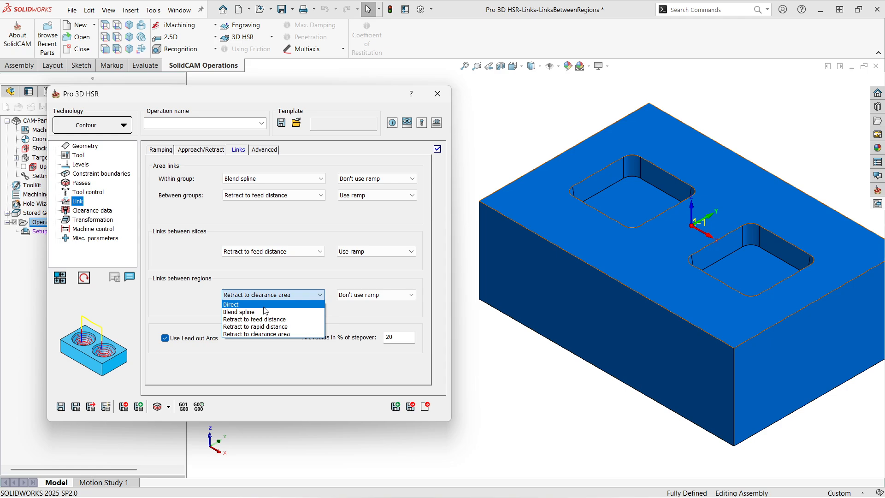
left_click(272, 296)
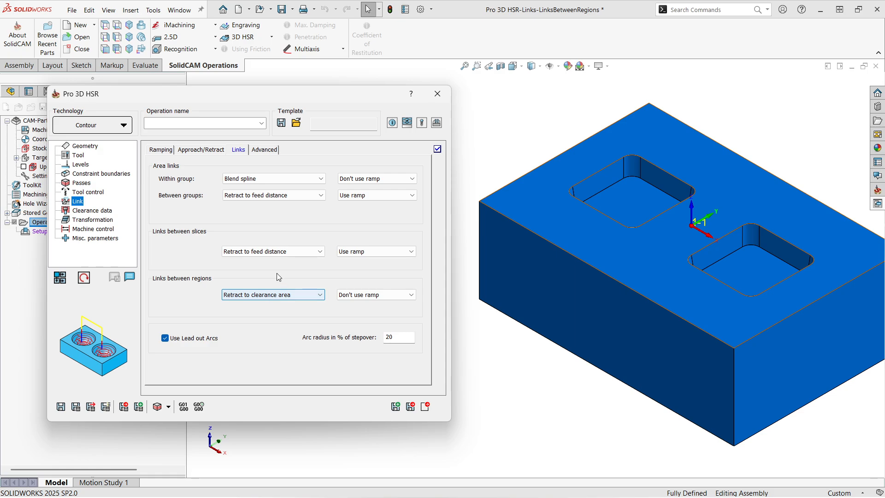
left_click(262, 296)
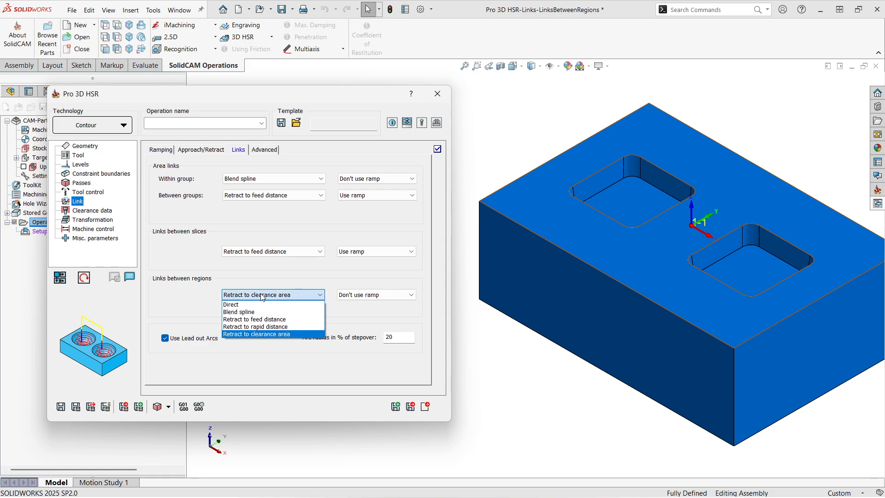
left_click(262, 319)
left_click(366, 298)
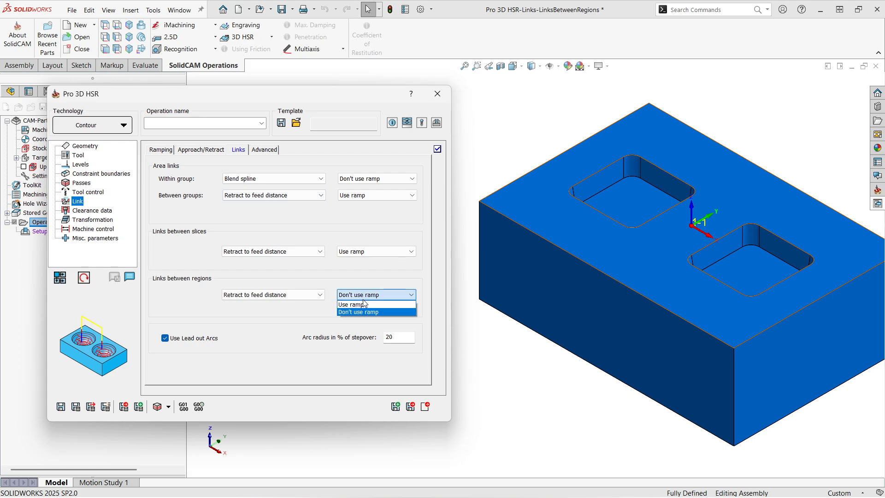
left_click(364, 308)
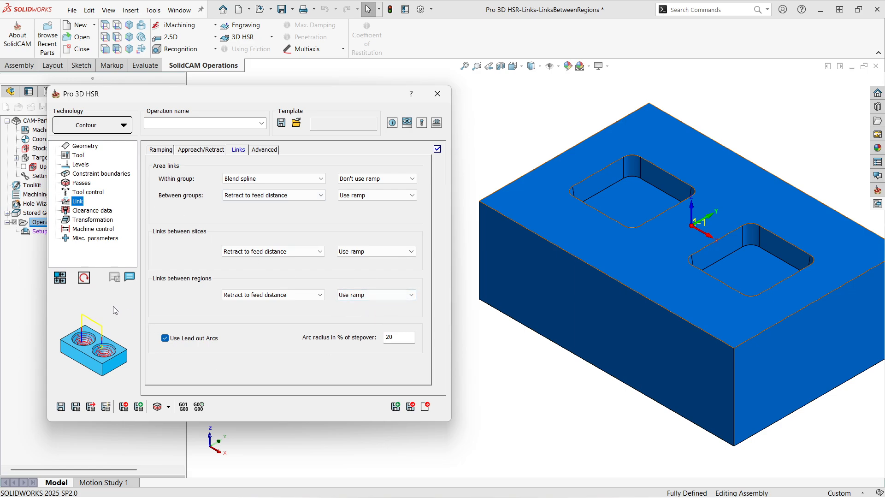
Set links between slices and between regions to Retract to clearance area, and between groups to Blend spline.
left_click(260, 297)
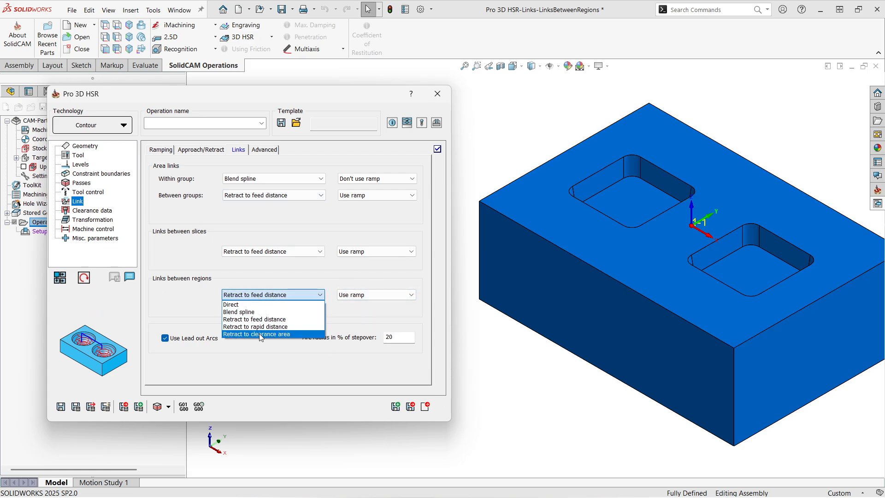
left_click(259, 334)
left_click(267, 251)
left_click(272, 297)
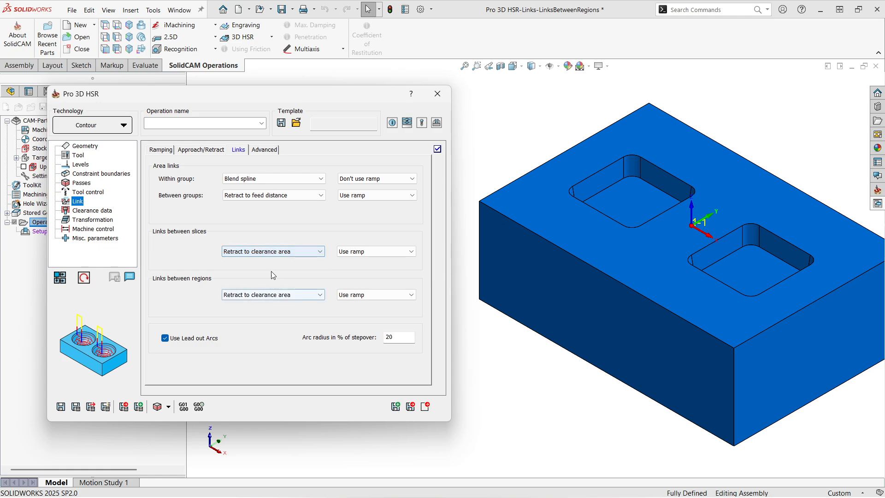
left_click(270, 195)
left_click(277, 178)
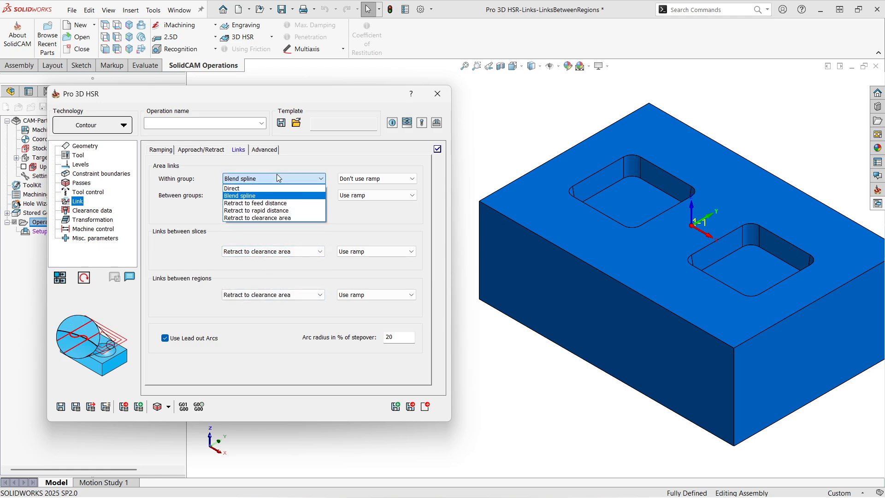
left_click(276, 174)
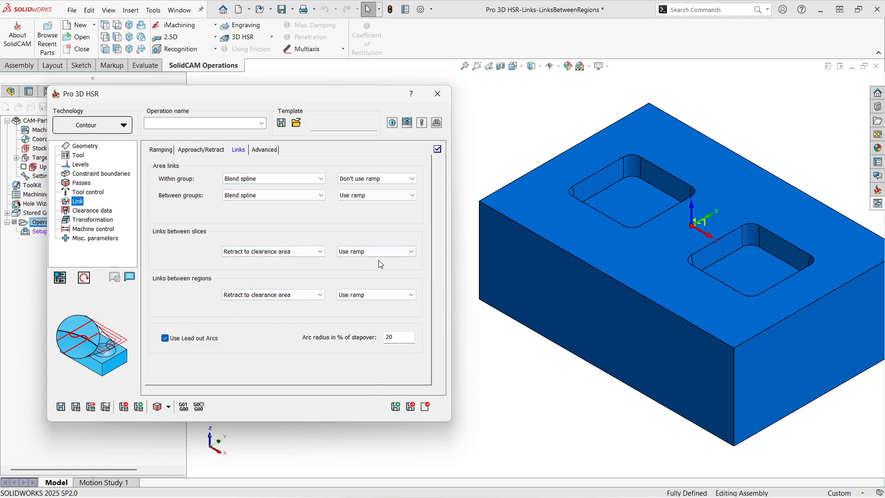
Reset the Link page parameters to their defaults, confirming the reset.
left_click(88, 281)
left_click(129, 277)
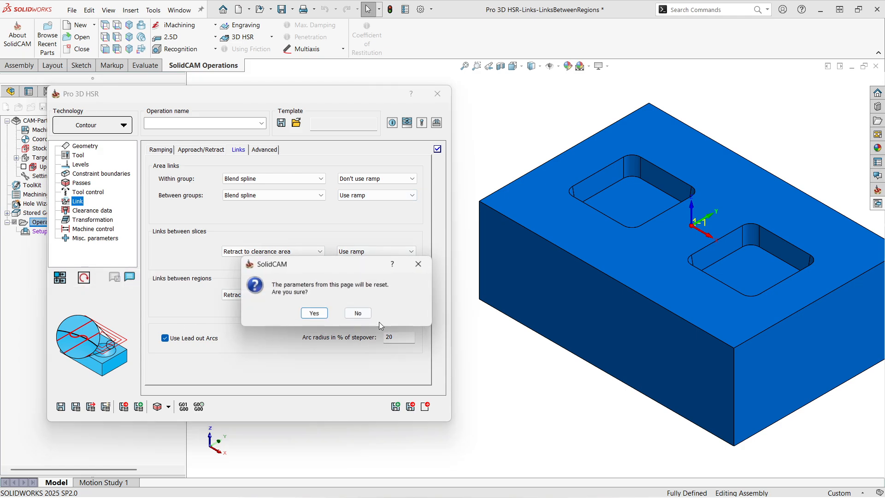
left_click(311, 315)
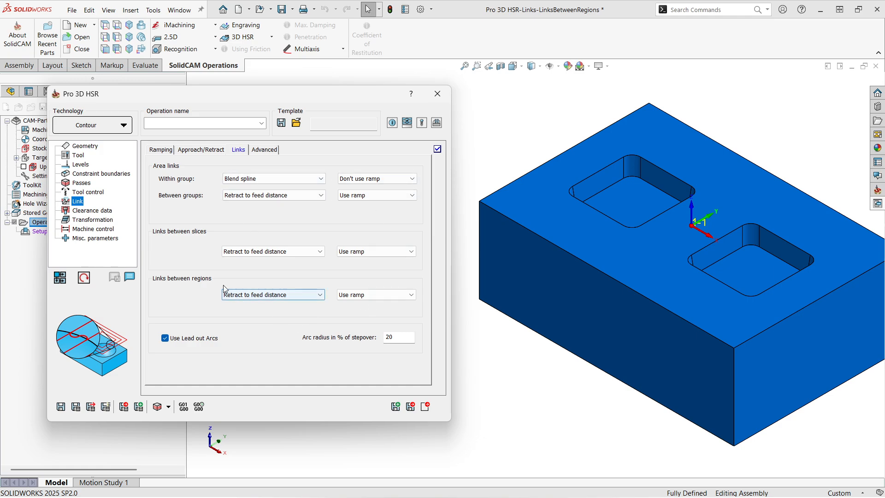
Review the Geometry, Tool, Constraint boundaries and Passes pages of the operation.
left_click(81, 147)
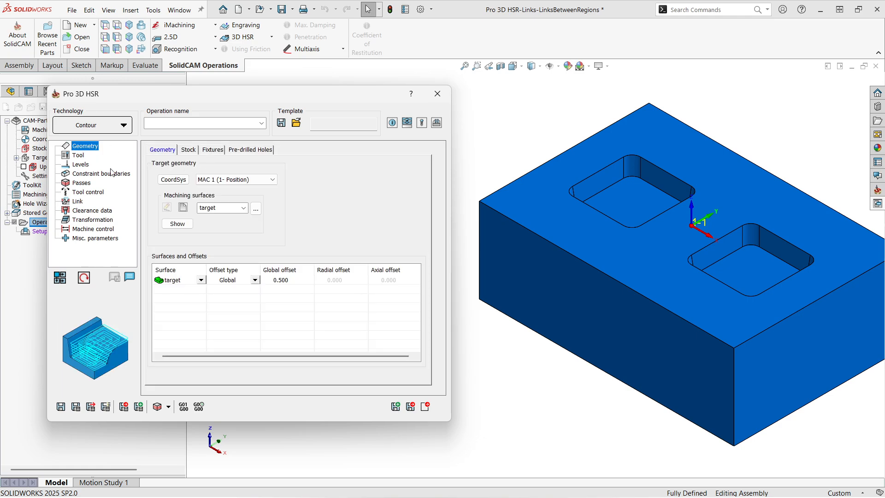
left_click(78, 156)
left_click(158, 150)
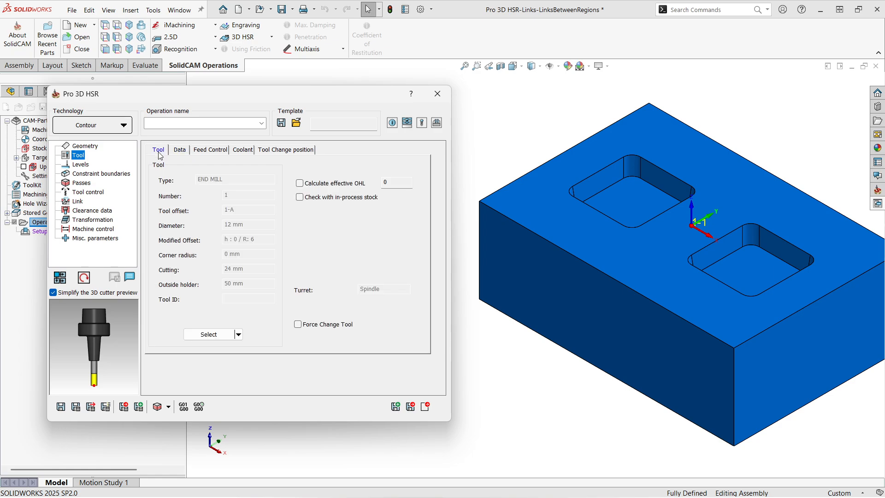
left_click(102, 174)
left_click(160, 151)
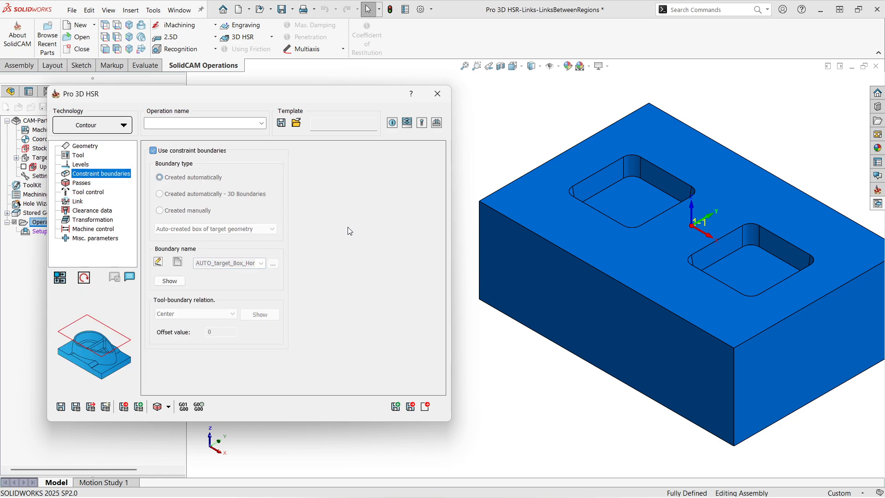
left_click(79, 185)
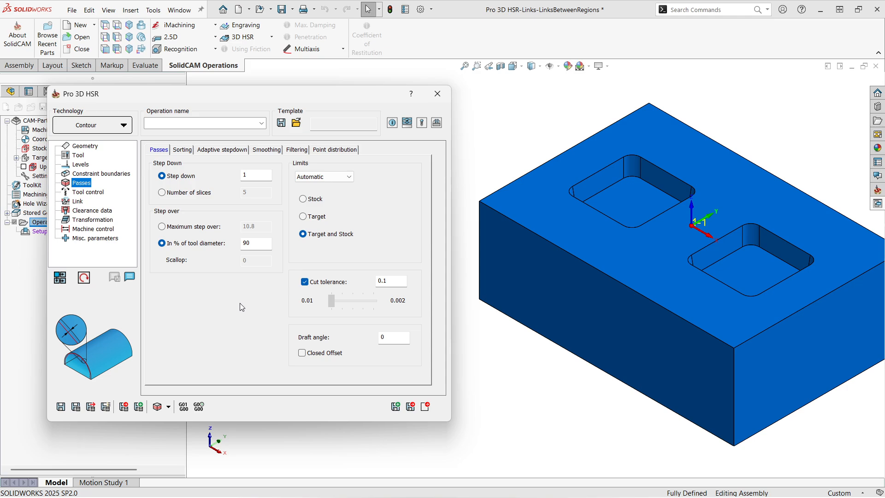
left_click(257, 175)
Turn off Minimize links and Remove corner pegs in the passes smoothing options.
left_click(263, 151)
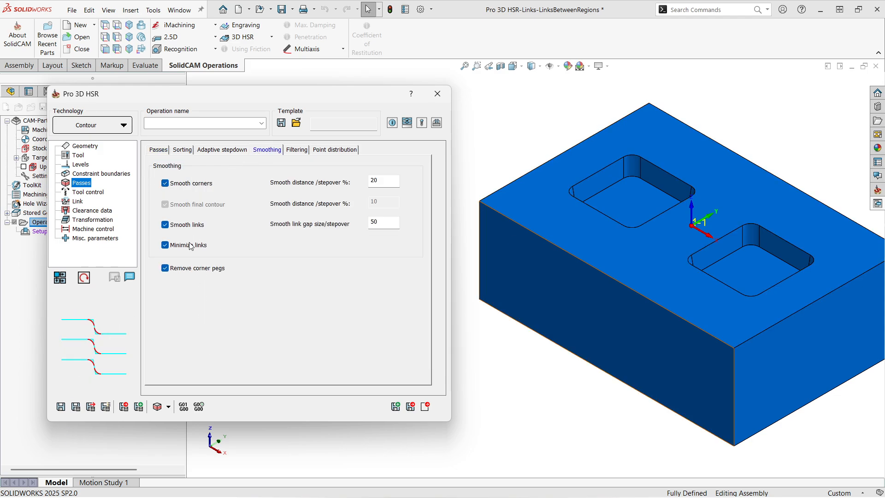
left_click(193, 268)
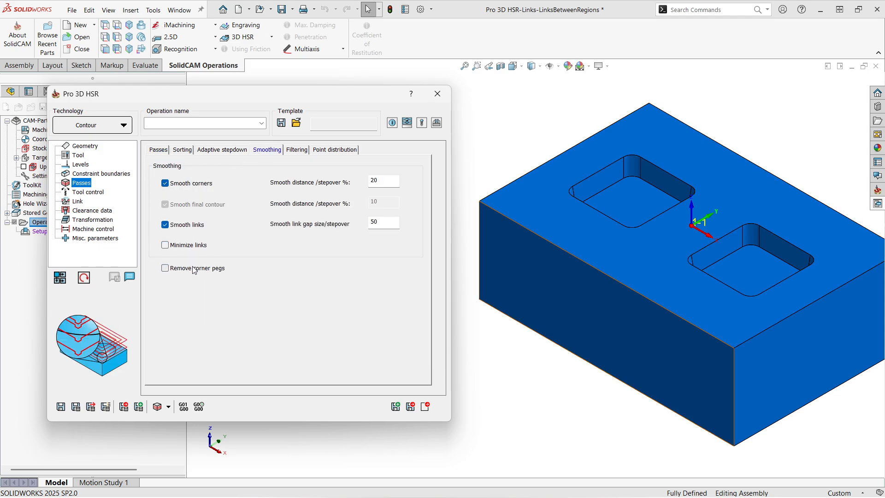
Save and calculate the operation and display its toolpath on the model.
left_click(61, 407)
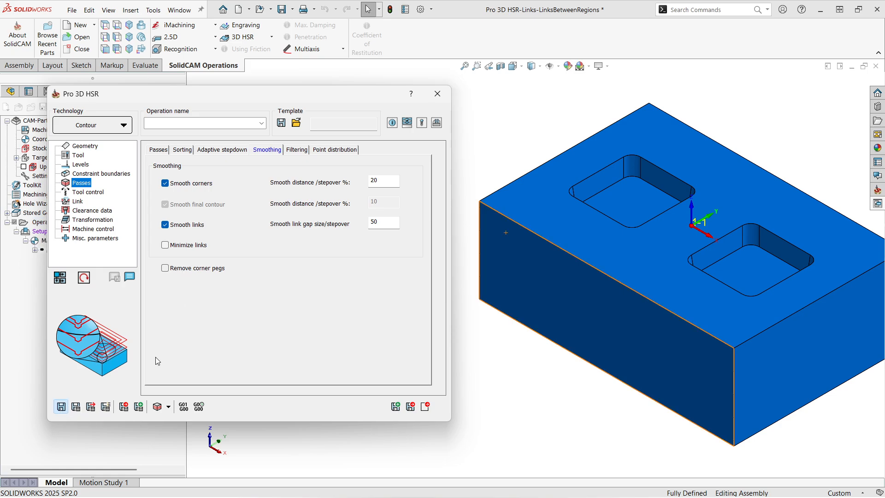
left_click(76, 407)
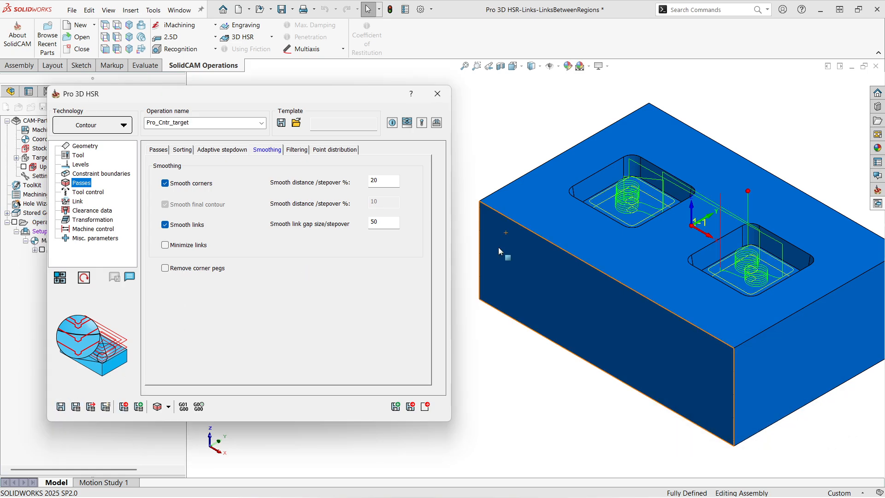
scroll(669, 220, "down", 2)
middle_click_drag(668, 221, 595, 230)
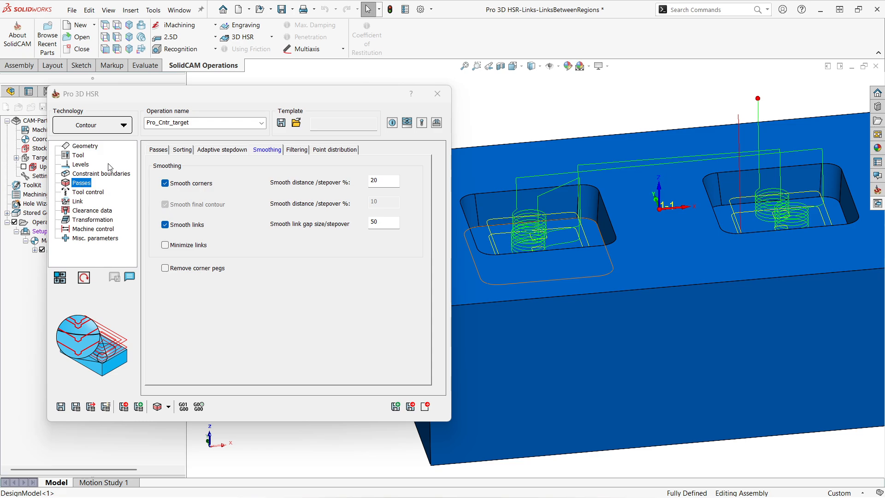
Set Machine by to Regions in the passes sorting options and recalculate the toolpath.
left_click(181, 150)
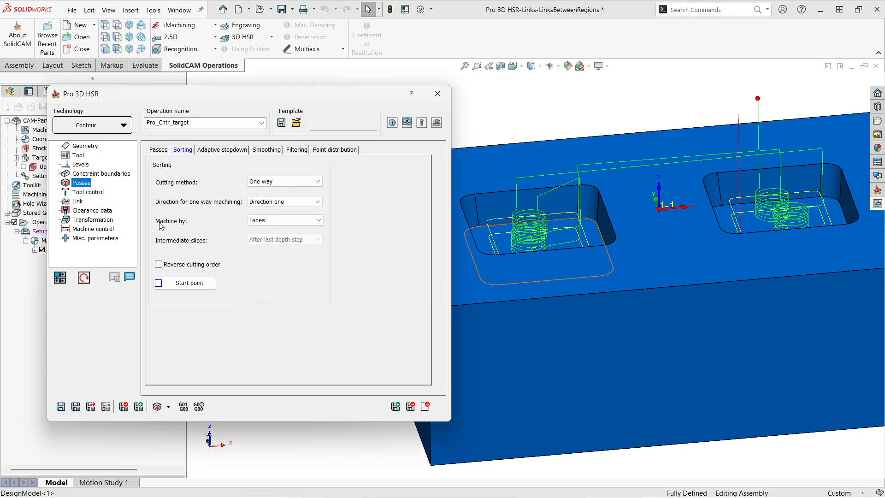
left_click(284, 220)
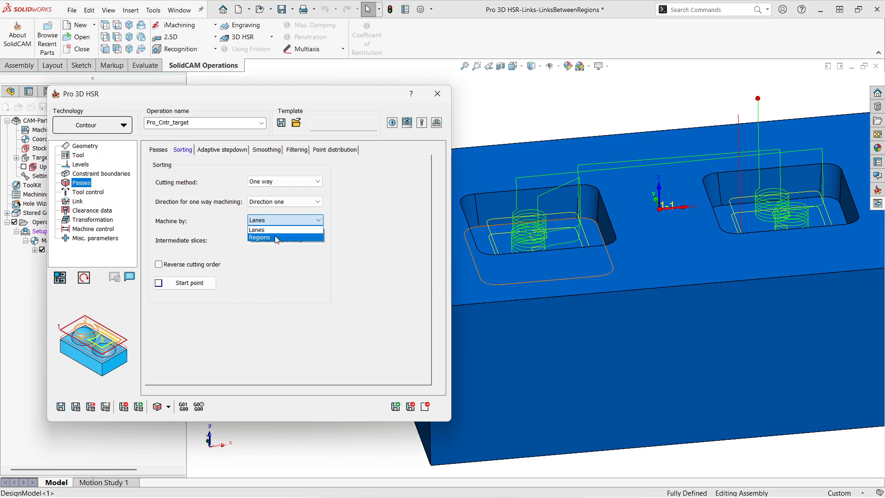
left_click(277, 241)
left_click(76, 406)
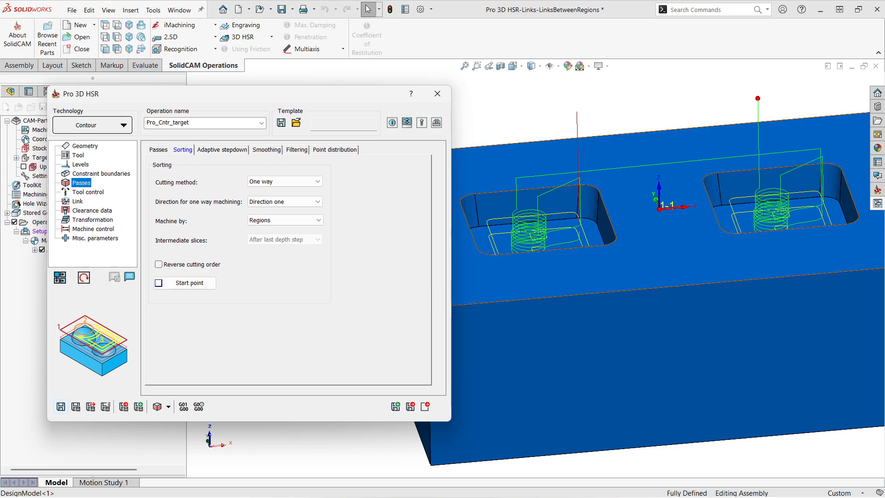
Set the links between regions to Retract to rapid distance and recalculate the toolpath.
left_click(77, 201)
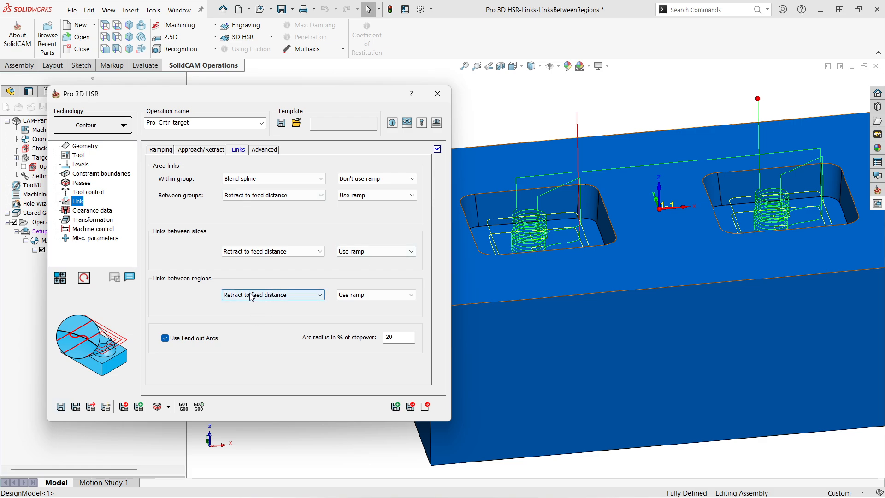
middle_click_drag(533, 259, 518, 168)
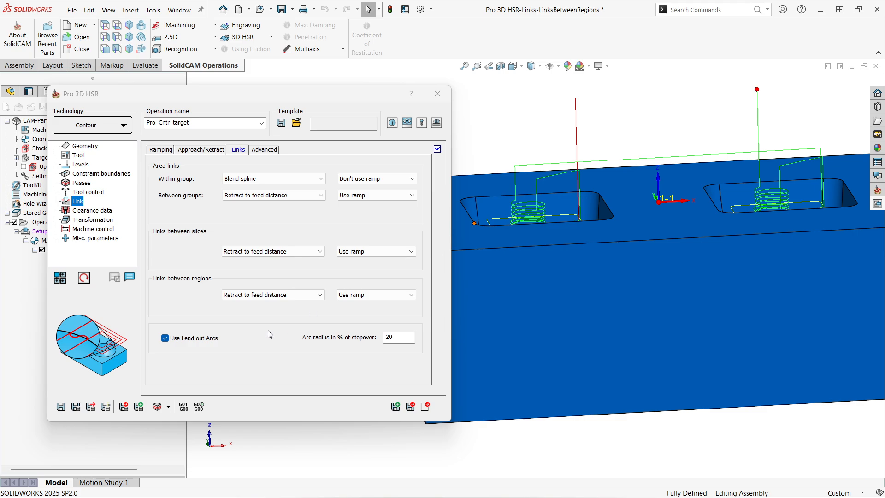
left_click(254, 295)
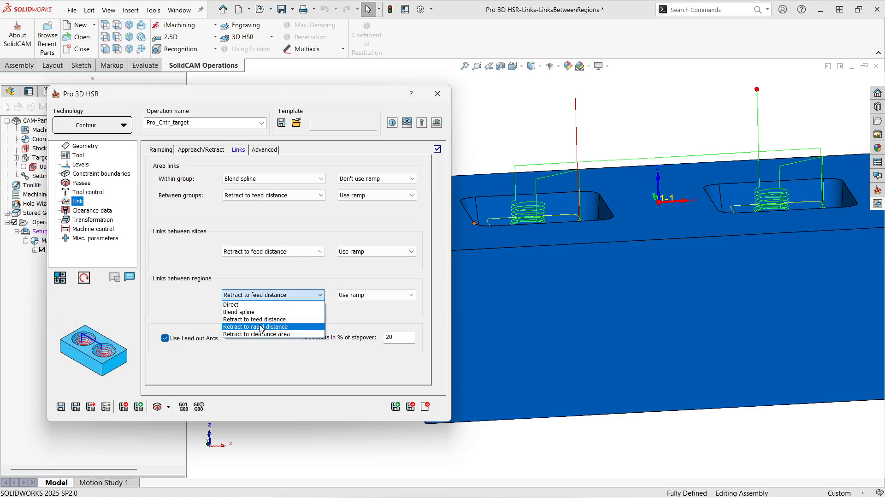
left_click(259, 326)
left_click(76, 408)
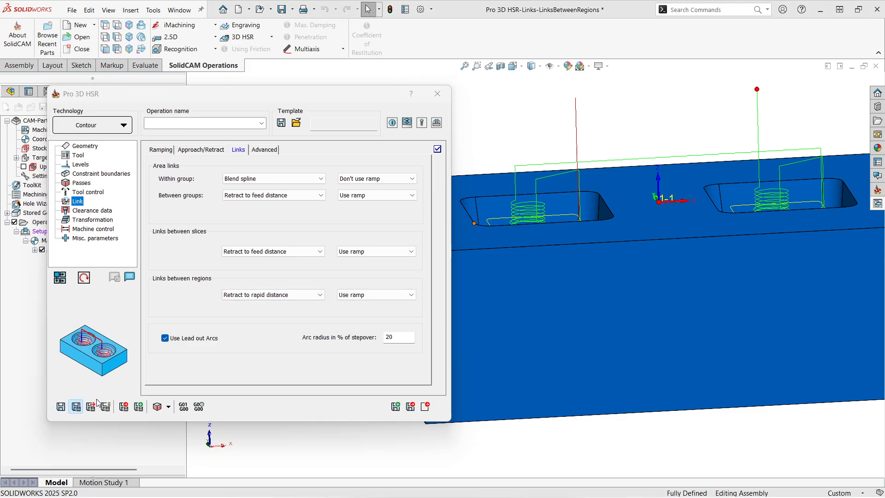
scroll(541, 242, "up", 2)
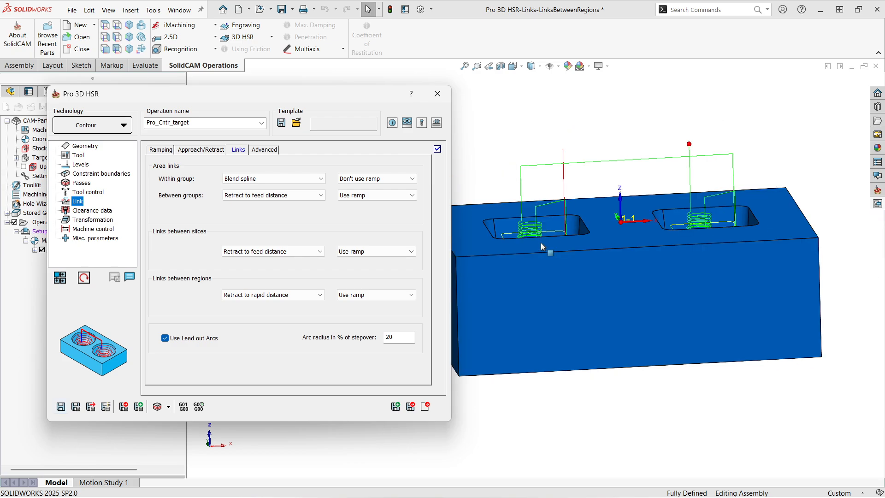
Set the links between regions to Retract to clearance area and recalculate the toolpath.
left_click(253, 295)
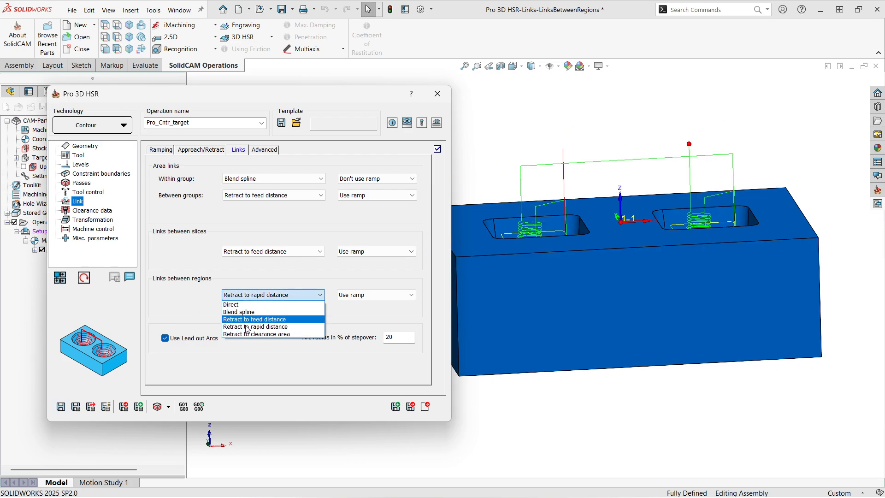
left_click(248, 334)
left_click(76, 406)
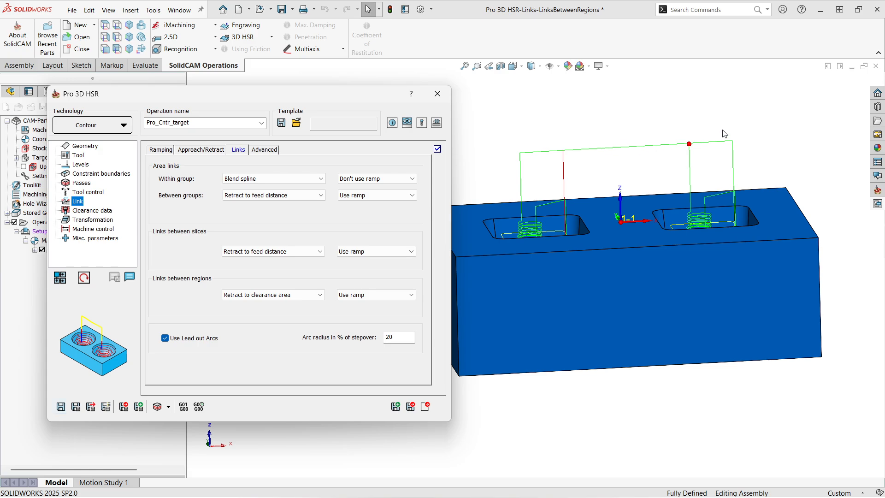
middle_click_drag(610, 203, 623, 220)
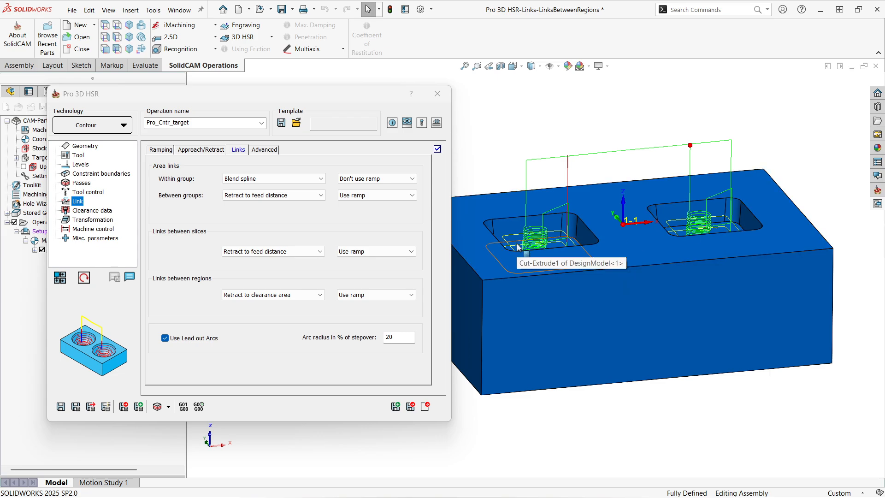
Enable Respect stock model in the geometry stock settings and check the Tool page's in-process stock option.
left_click(82, 146)
left_click(190, 150)
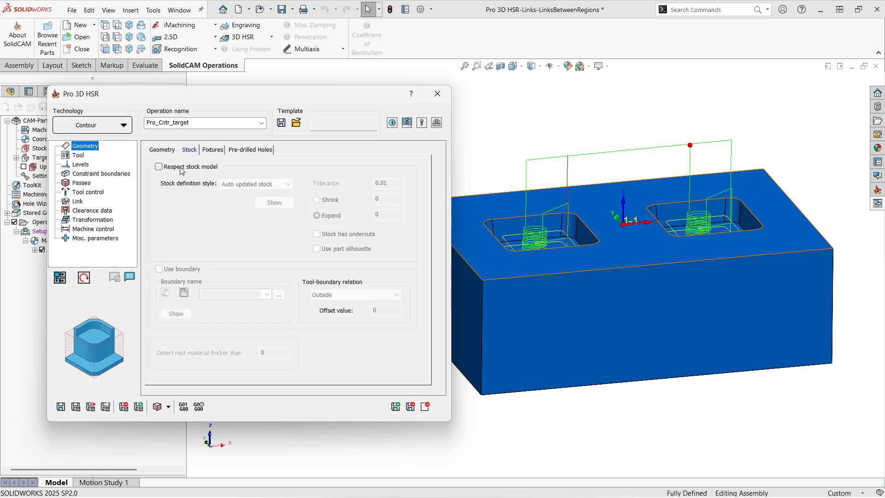
left_click(159, 166)
left_click(78, 155)
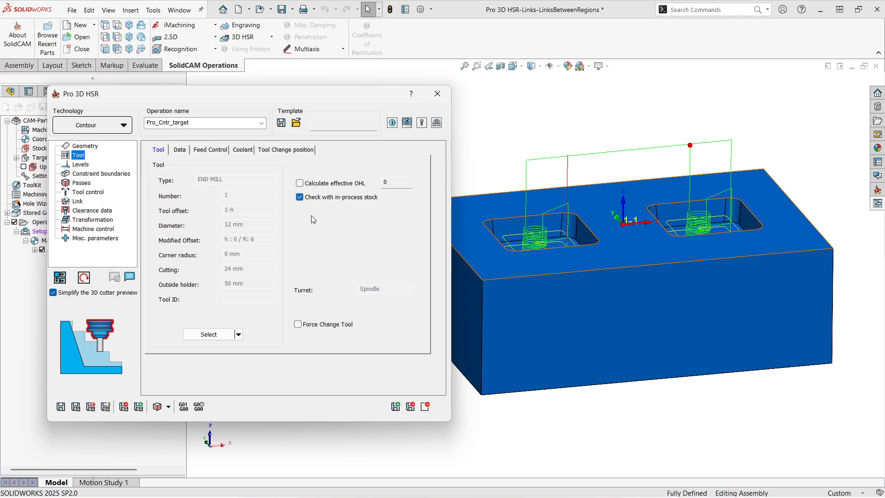
Save, calculate and display the toolpath, examining its links around both pockets.
left_click(61, 406)
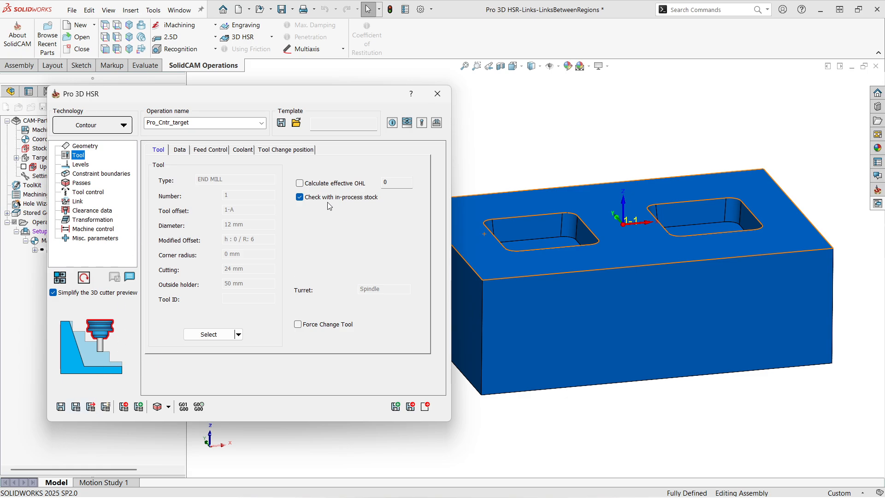
left_click(76, 412)
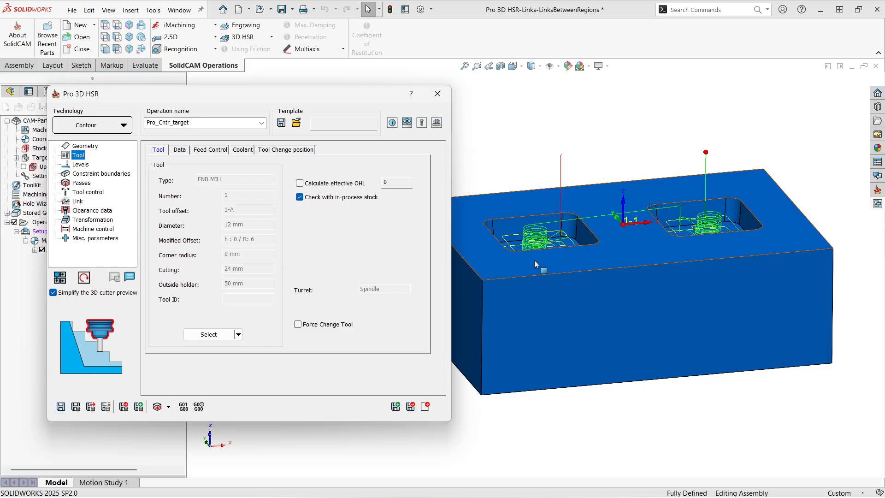
middle_click_drag(535, 260, 567, 225)
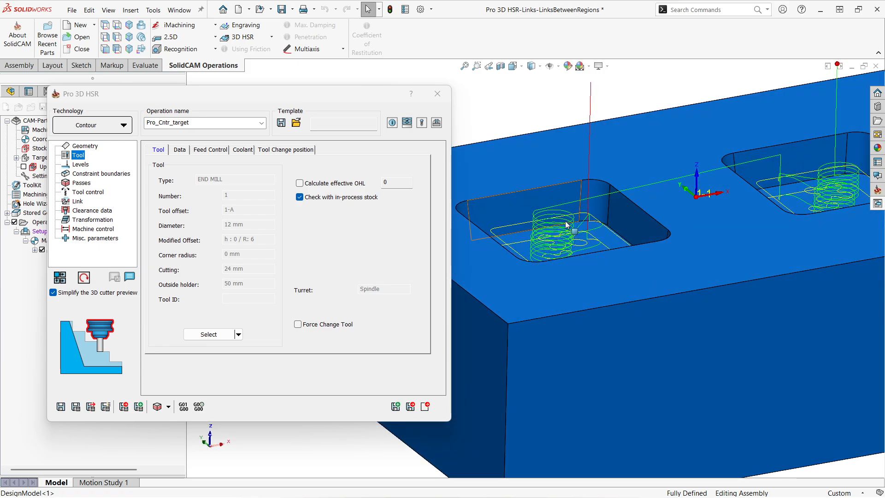
scroll(572, 239, "up", 1)
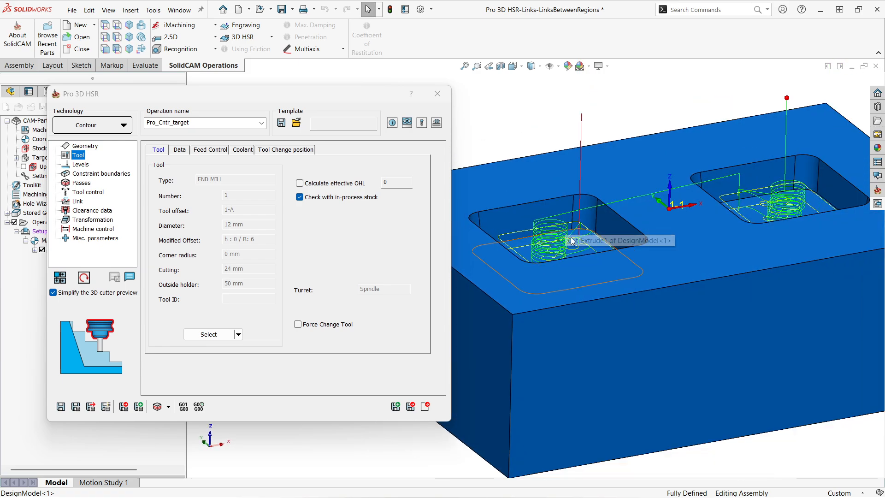
middle_click_drag(571, 241, 554, 238)
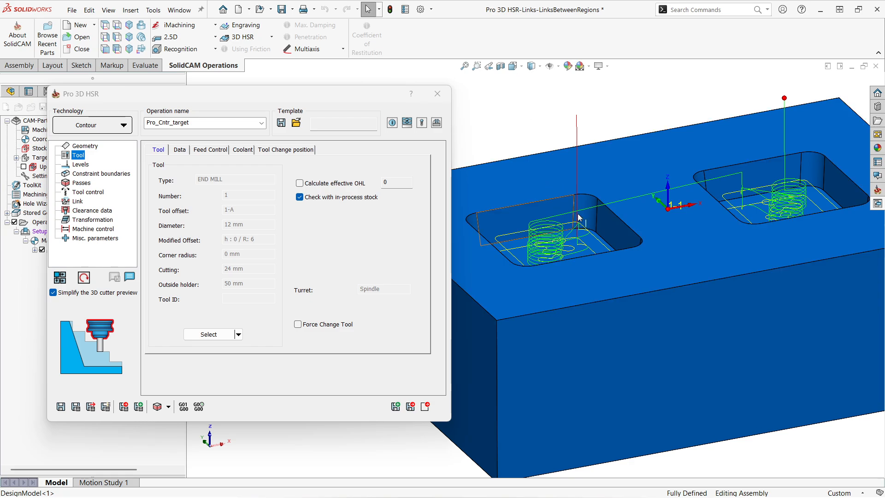
scroll(579, 217, "up", 2)
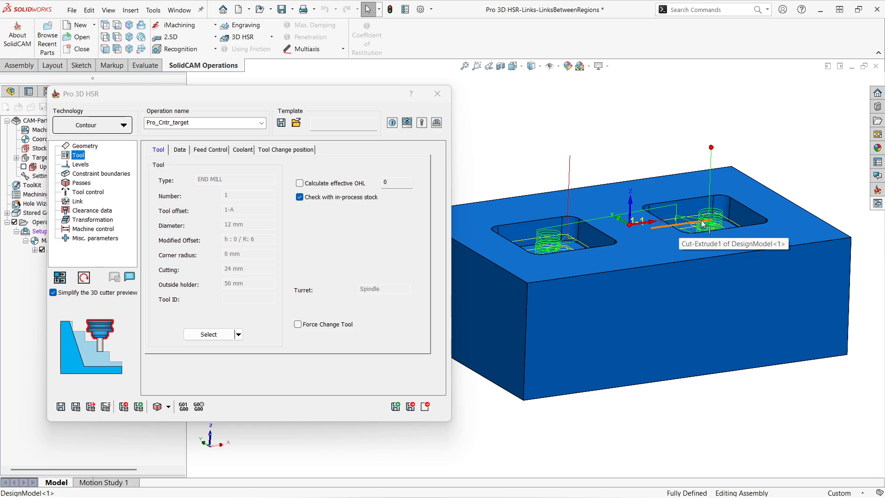
mouse_move(574, 281)
middle_mouse_down()
mouse_move(564, 271)
mouse_move(568, 283)
middle_mouse_up()
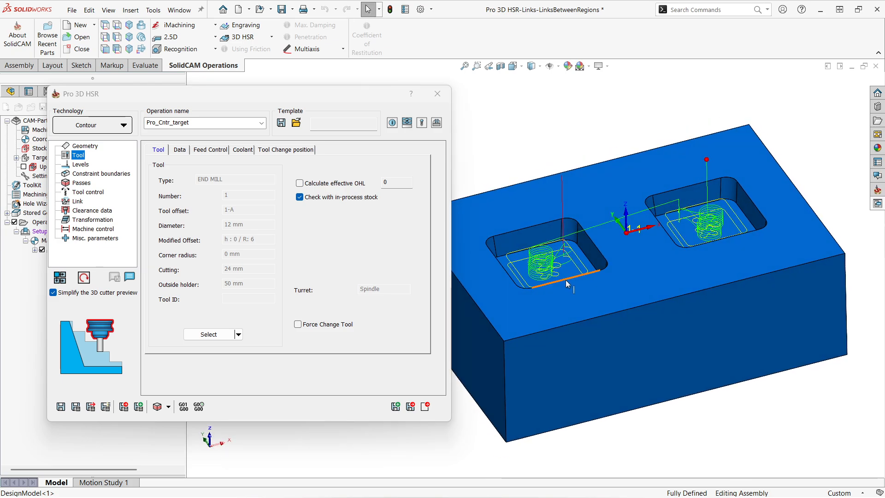